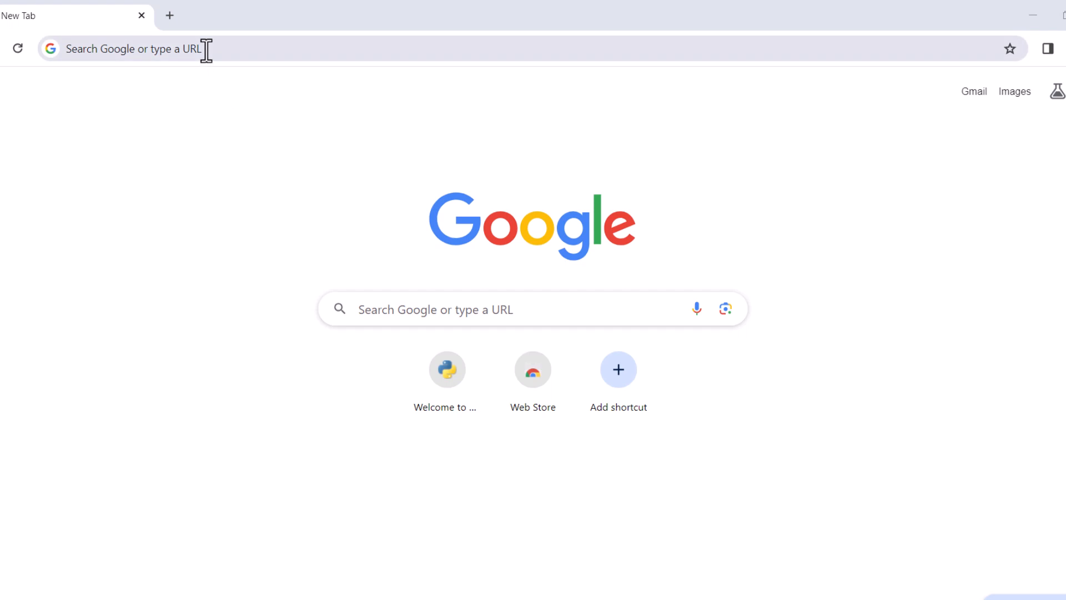
- Go to python.org and download the Python 3.12.1 installer for Windows
click(207, 50)
text(python)
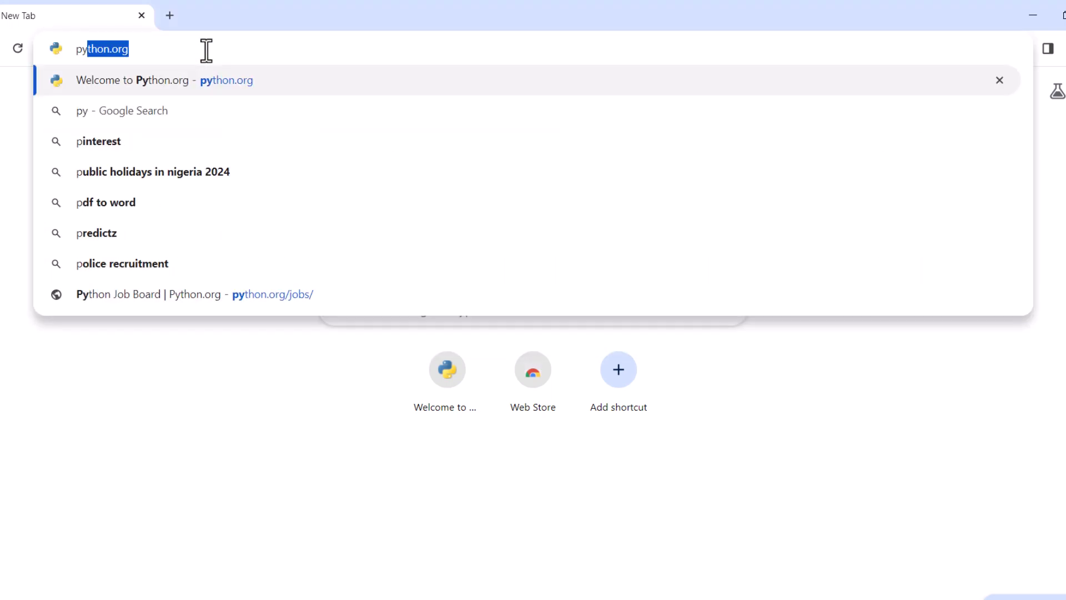
text(.org)
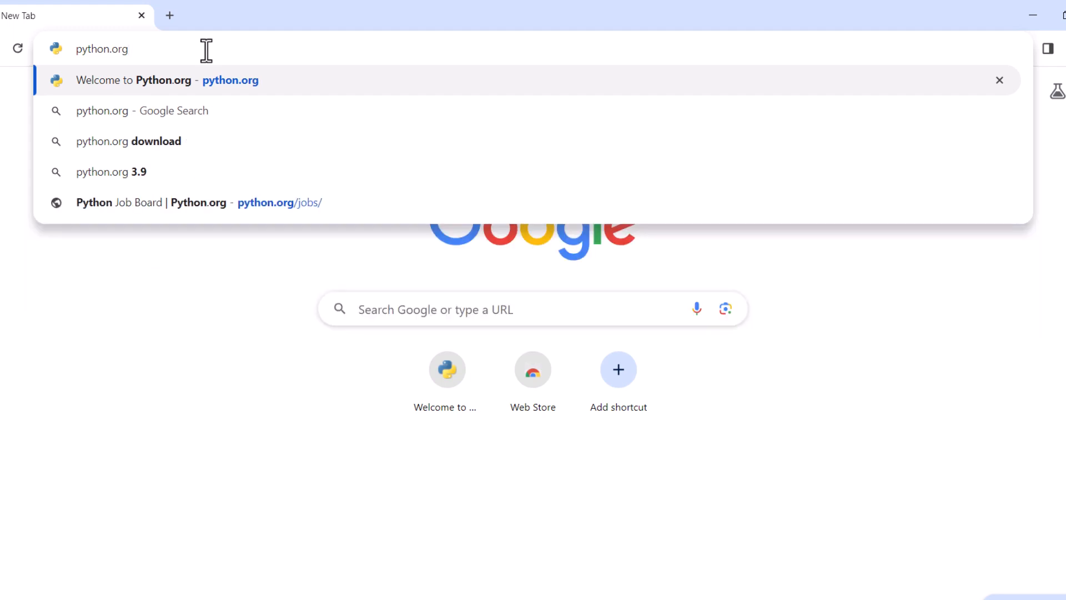
key(Return)
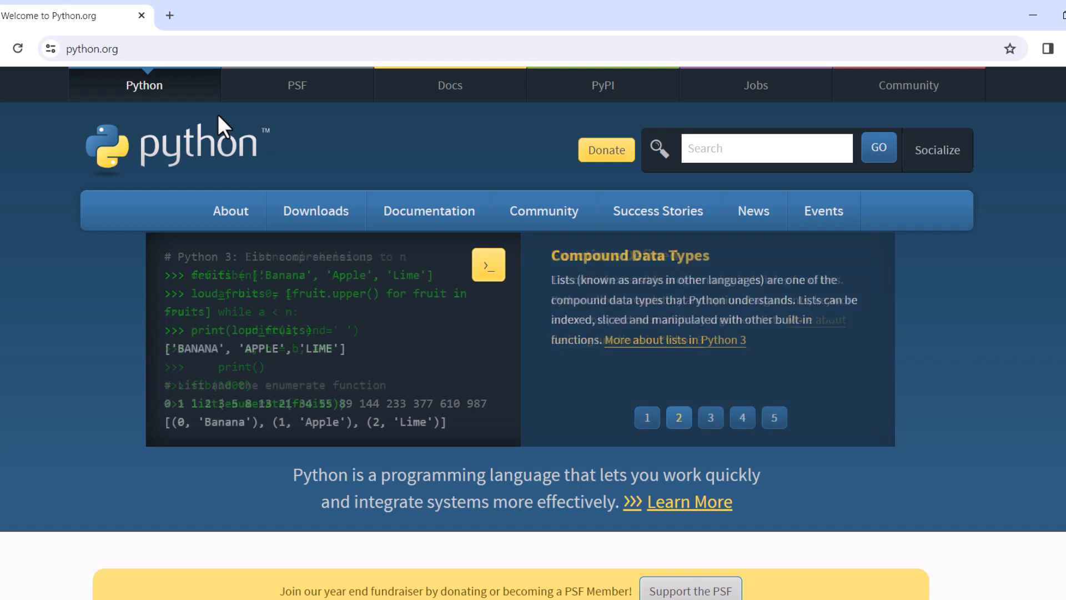
mouse_move(299, 208)
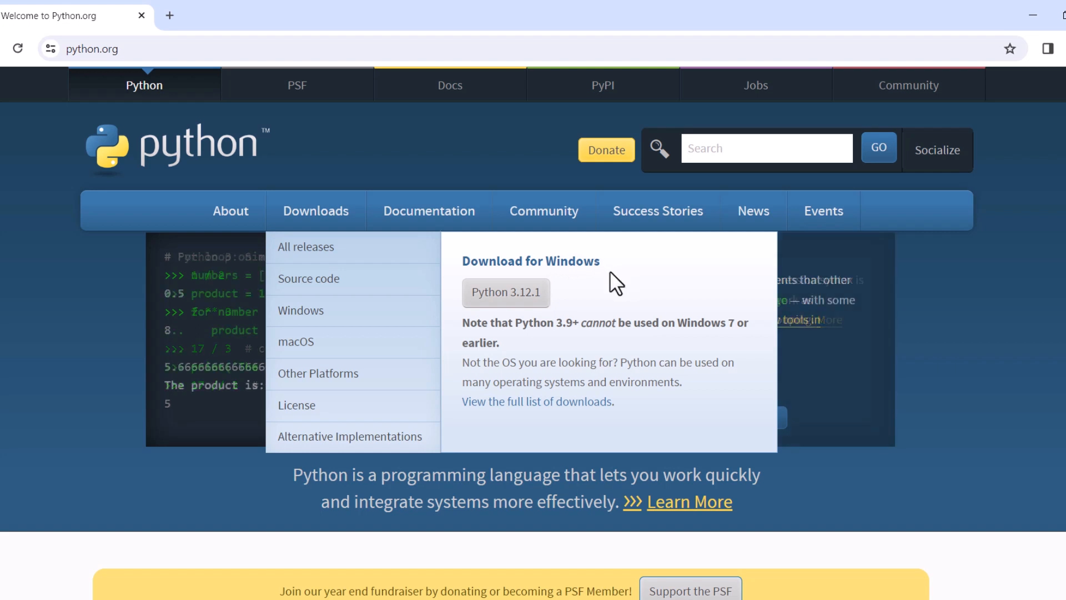
click(504, 297)
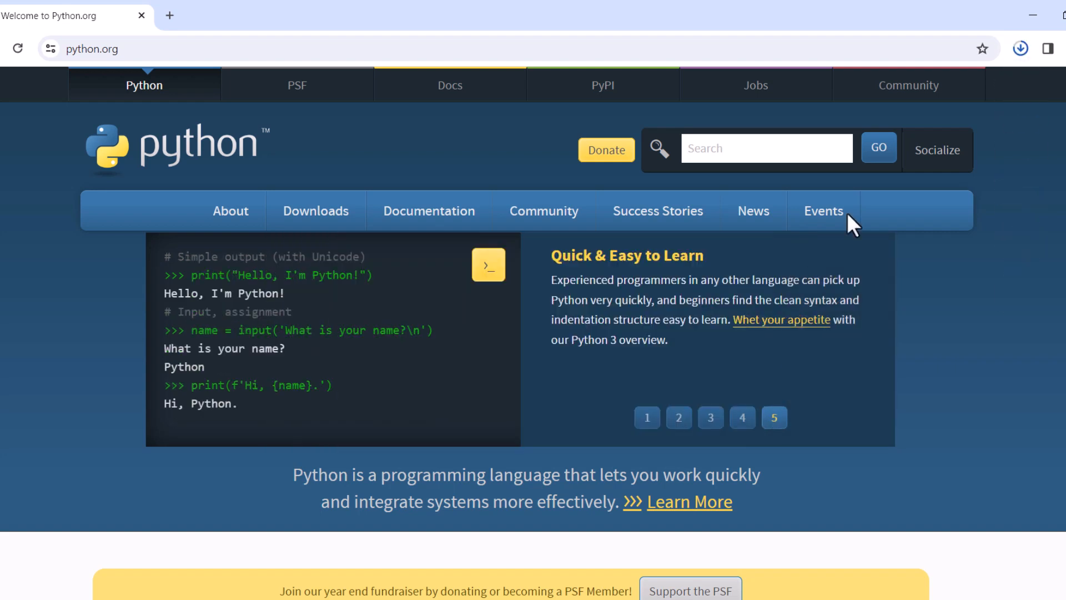
- Run python-3.12.1-amd64.exe, install Python with default settings and python.exe added to PATH, and close the setup
click(1018, 49)
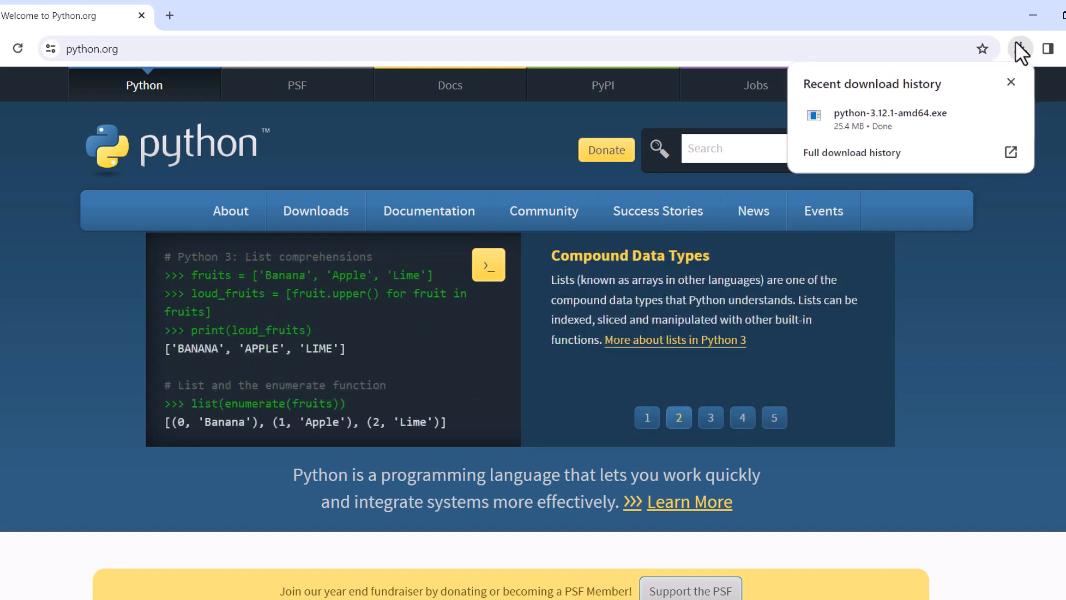
click(917, 116)
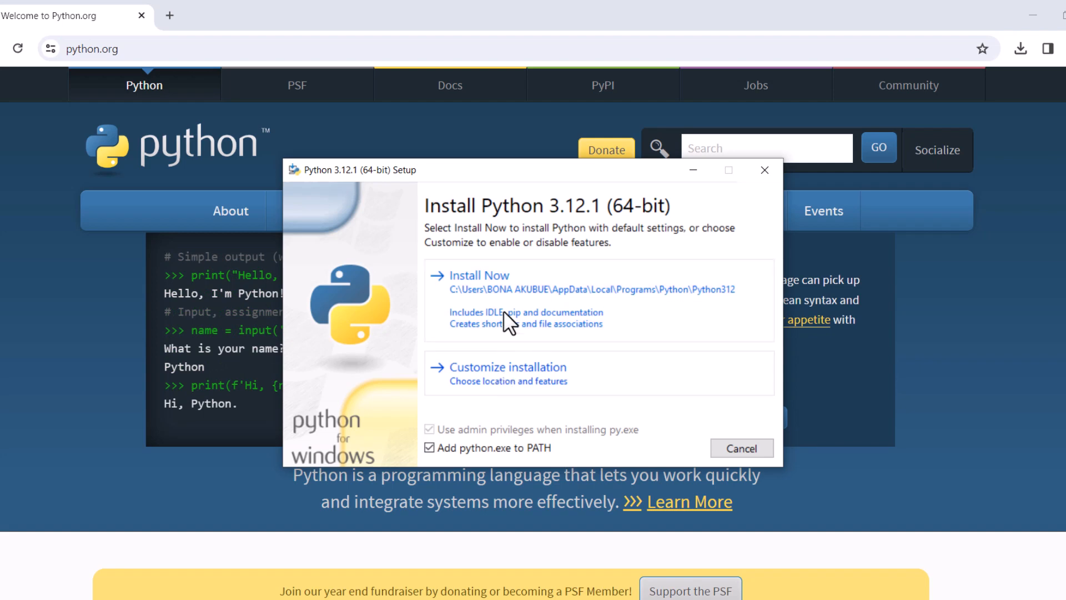
click(500, 292)
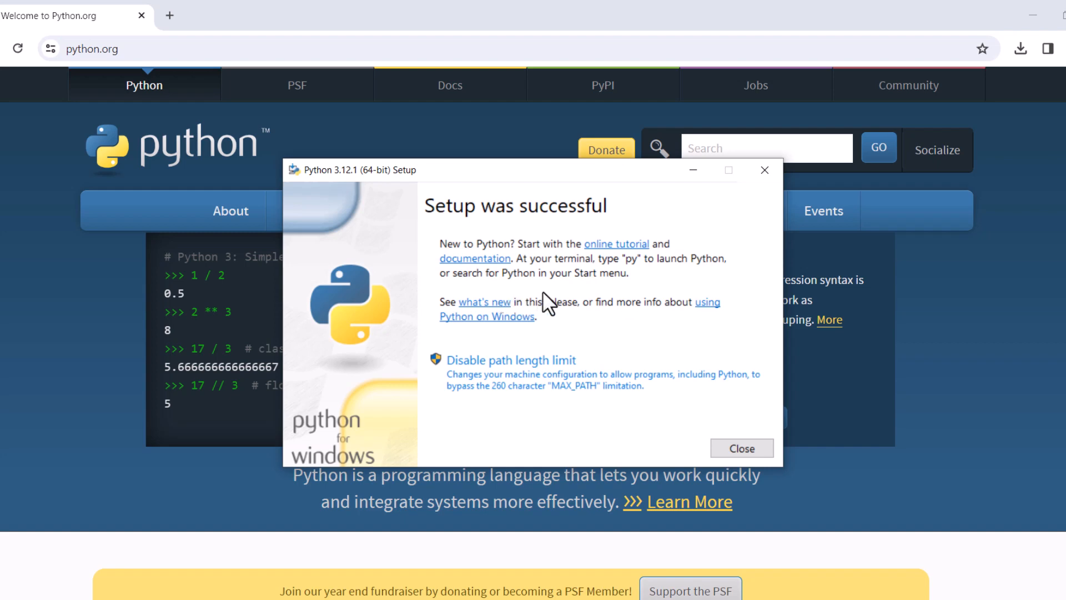
click(744, 452)
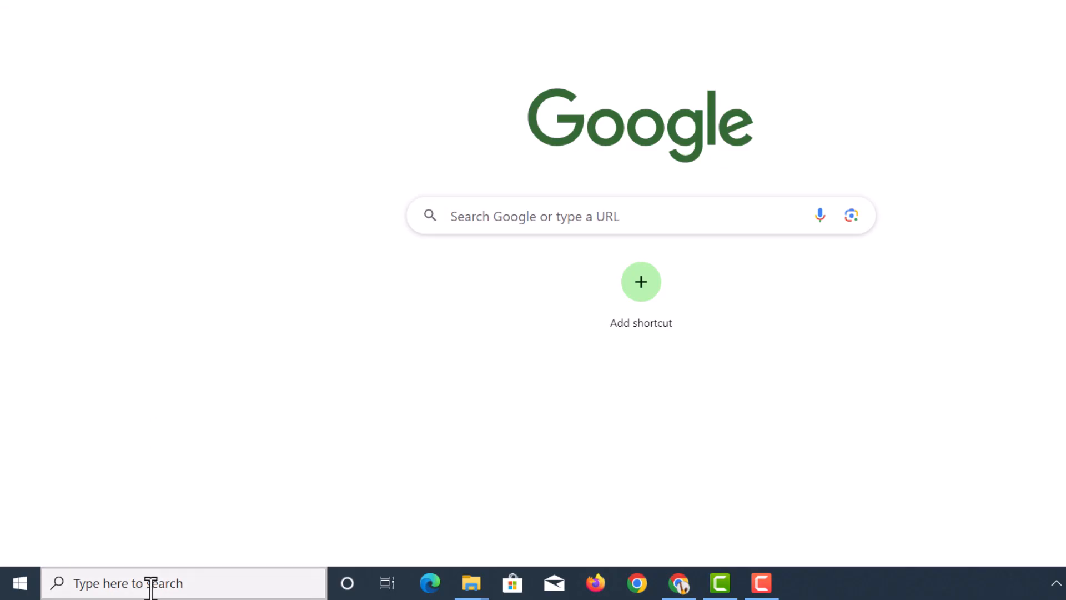
- Find Command Prompt through the Windows search and open it
click(150, 586)
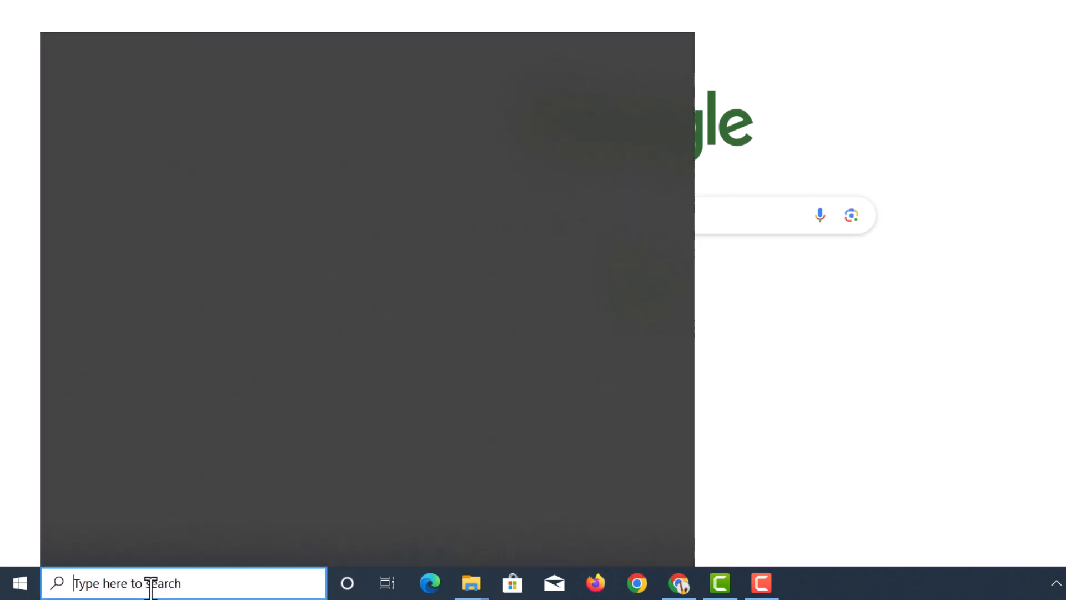
text(command )
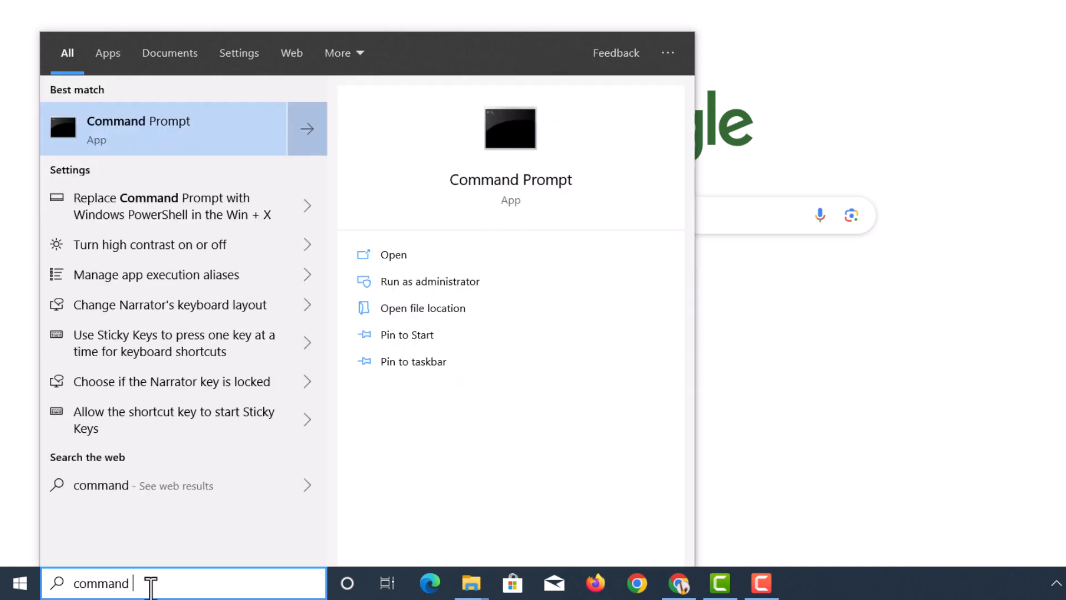
text(pompt)
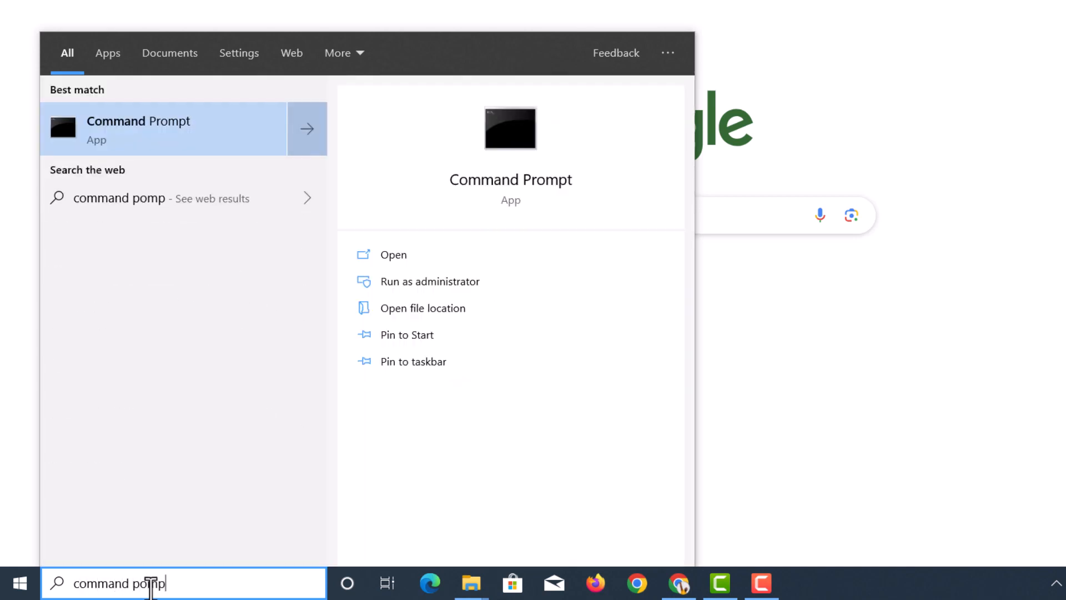
click(148, 115)
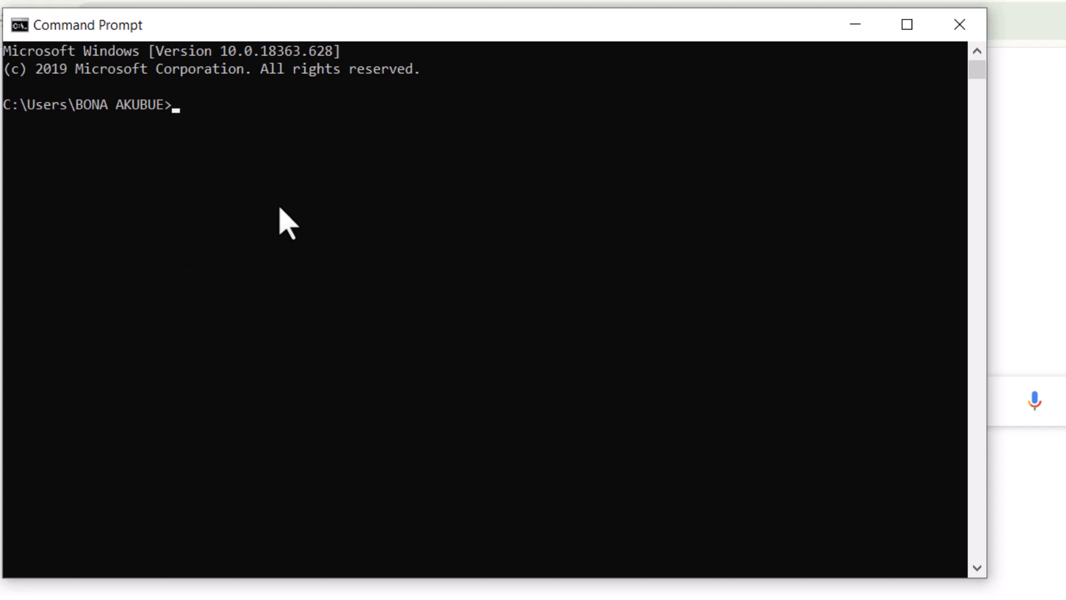
- Start the Python interpreter with the command python and evaluate a simple addition beginning with 5
text(python)
key(Return)
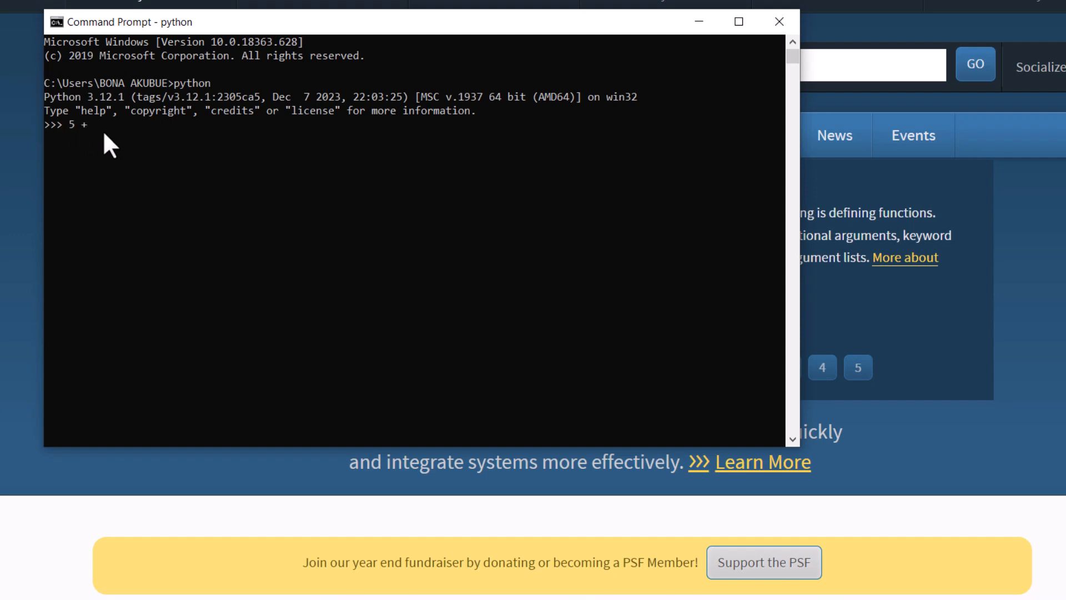
key(Return)
- In Chrome, search for visual studio code, open its official site and download the stable Windows build
click(270, 50)
text(v)
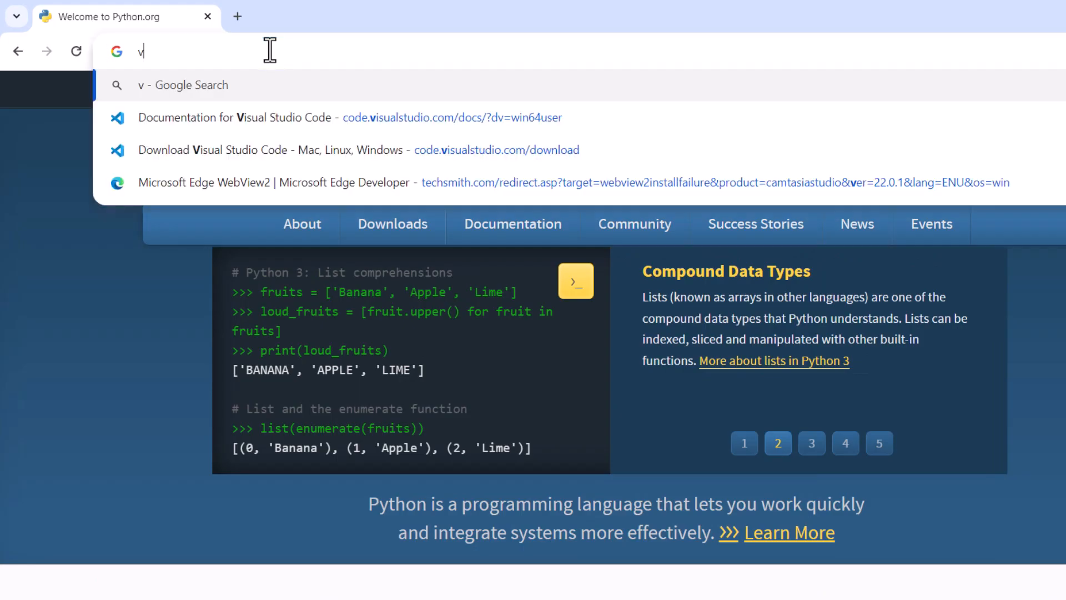
text(isual)
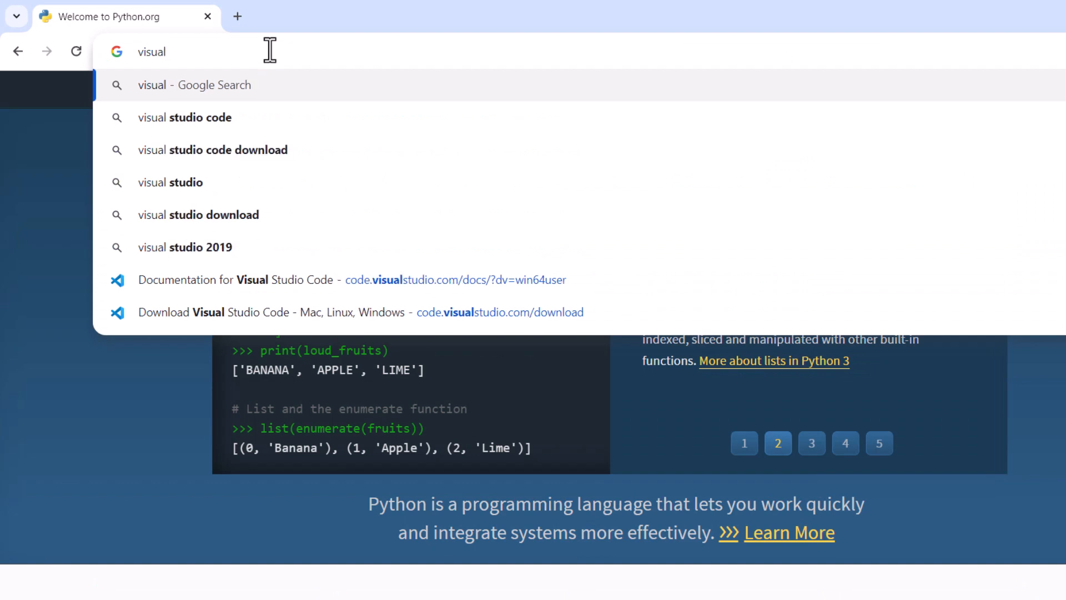
click(250, 125)
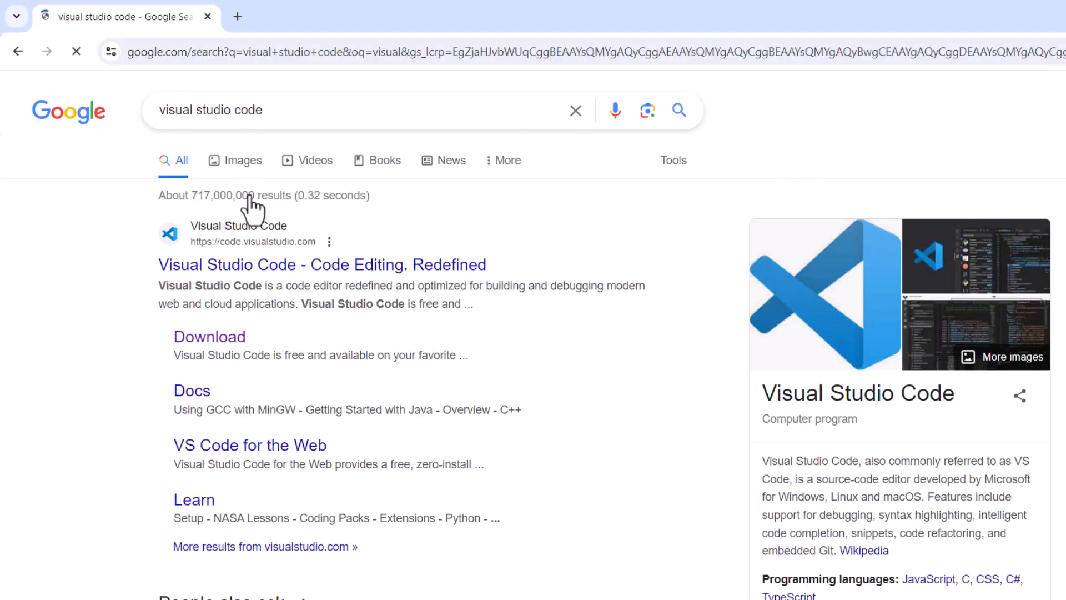
click(233, 272)
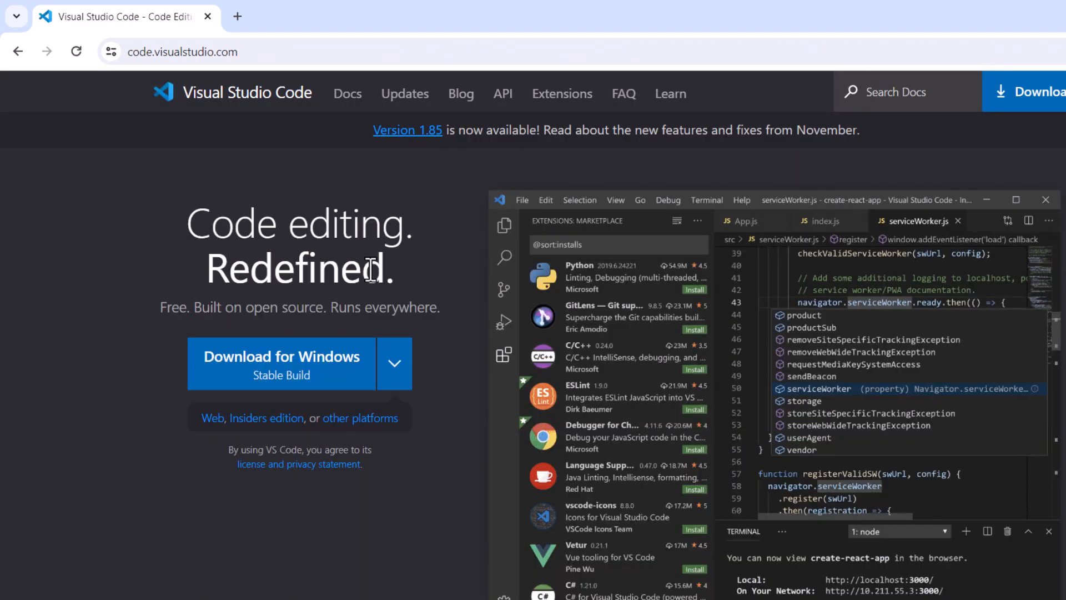
click(259, 360)
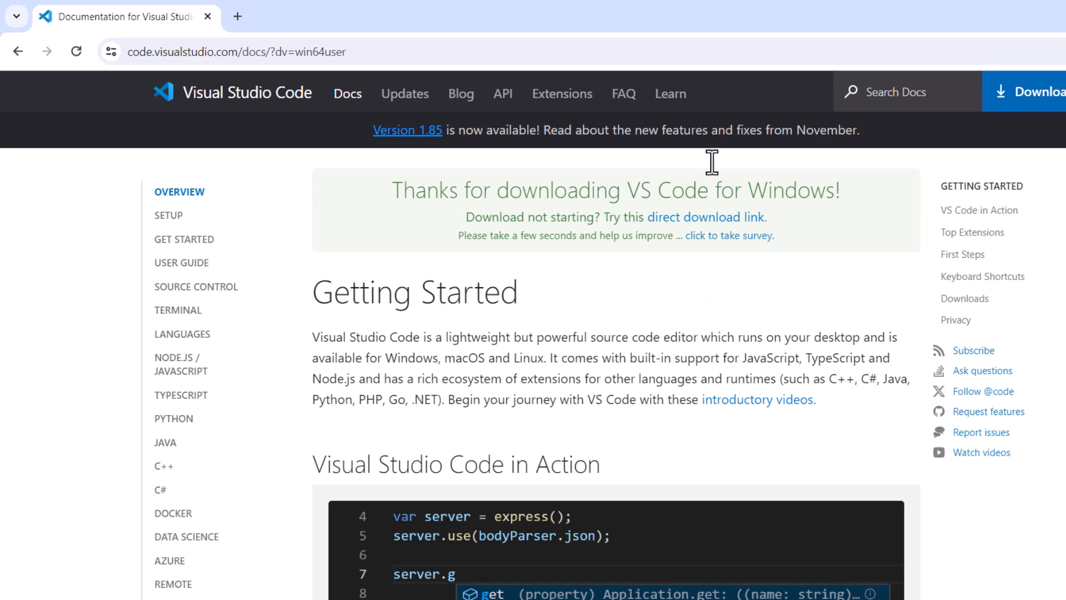
- Check the Visual Studio Code download and run the VSCodeUserSetup-x64-1.85.1 installer once it has finished
click(962, 50)
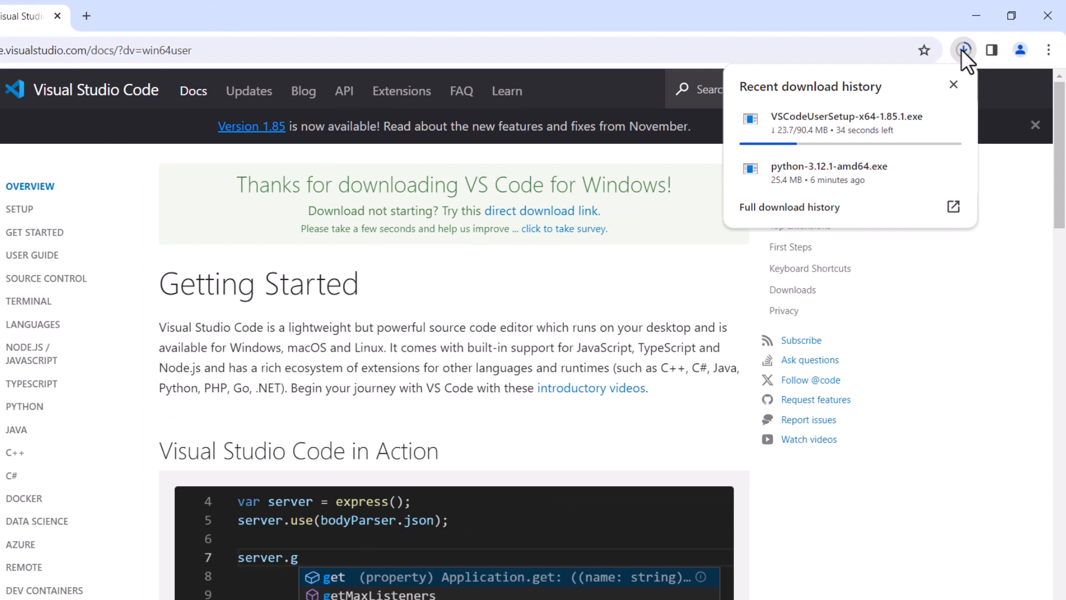
click(962, 49)
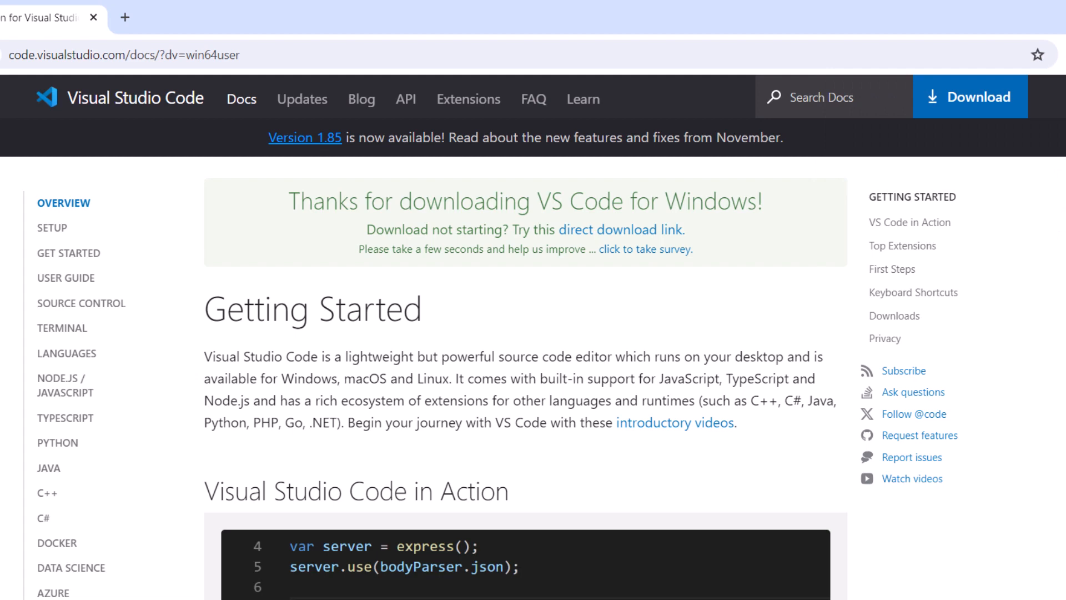
click(1065, 54)
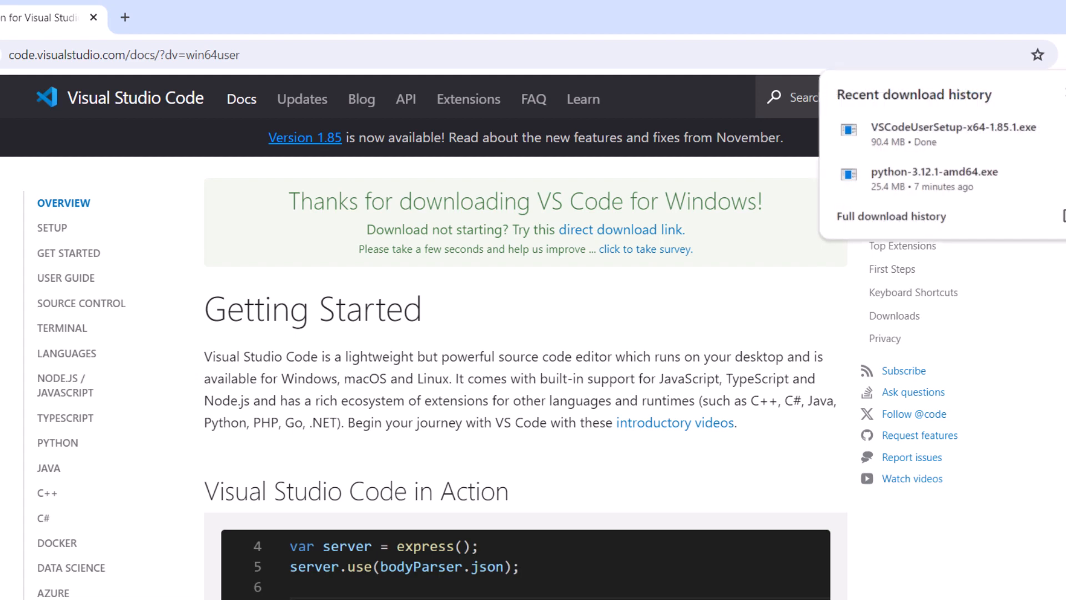
click(948, 132)
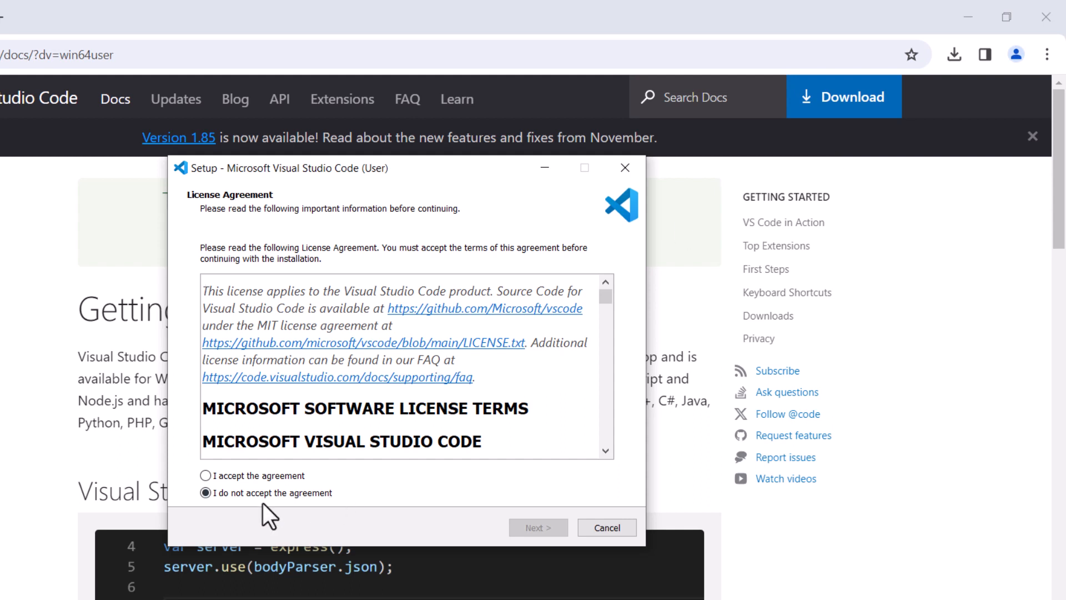
- Accept the license agreement, install Visual Studio Code with the default folders and tasks, and finish setup with Launch Visual Studio Code enabled
click(229, 477)
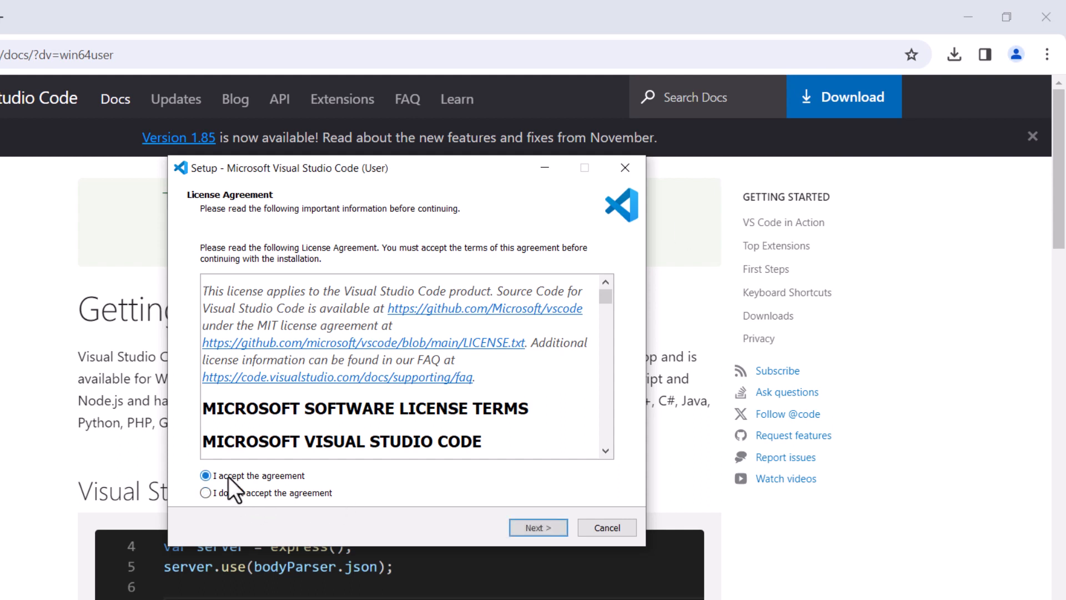
click(521, 520)
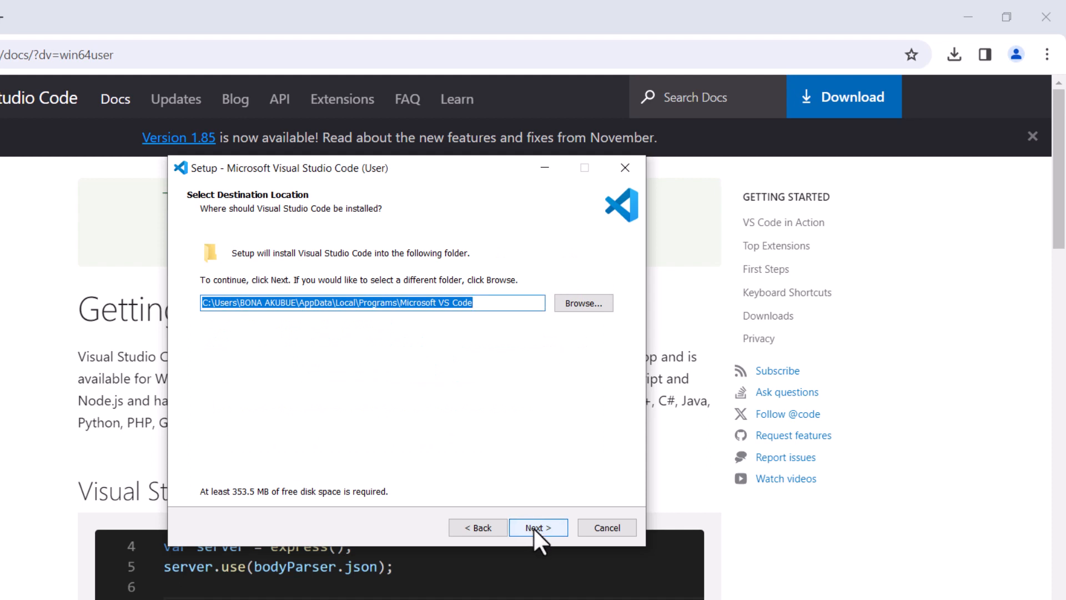
click(533, 528)
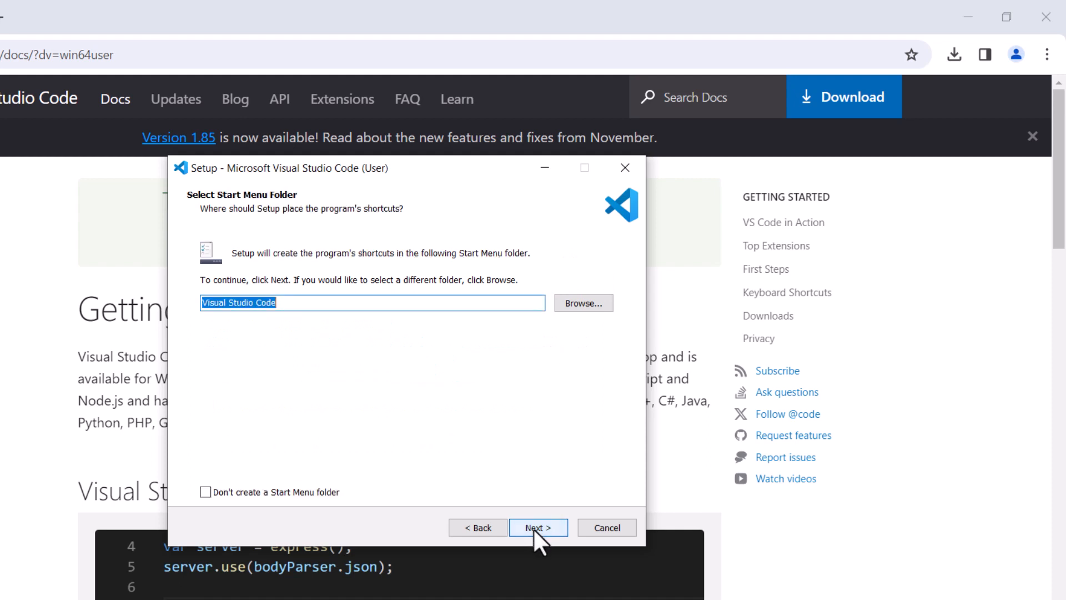
click(534, 528)
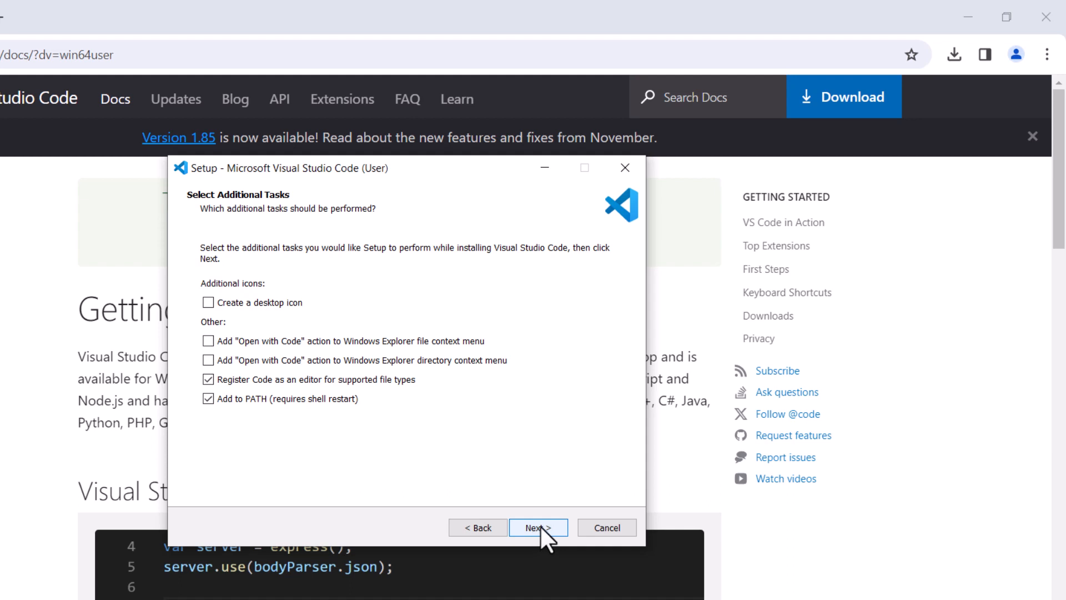
click(542, 527)
click(542, 527)
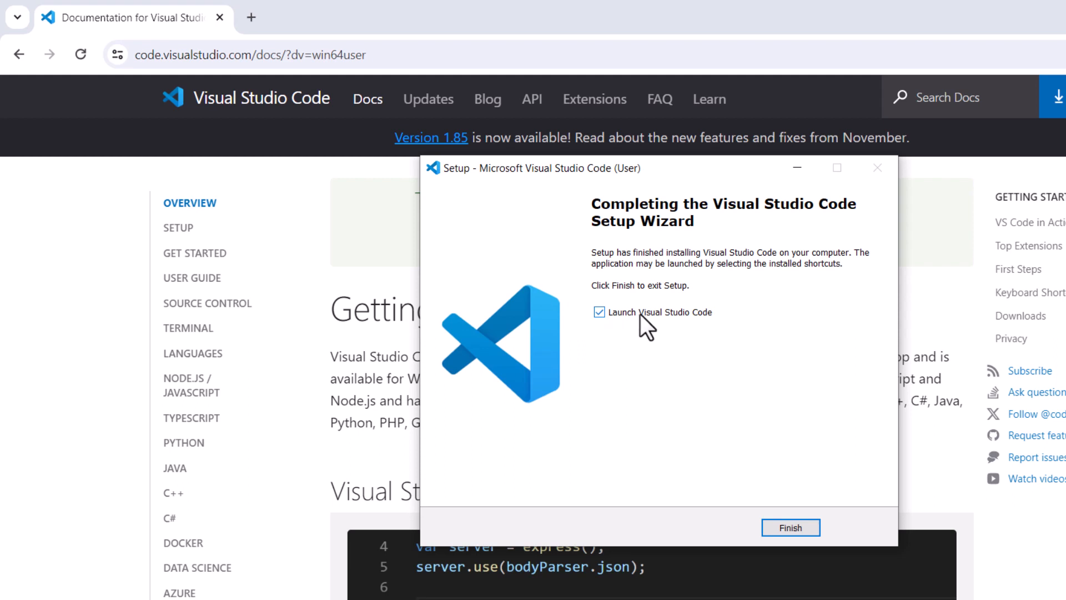
click(789, 525)
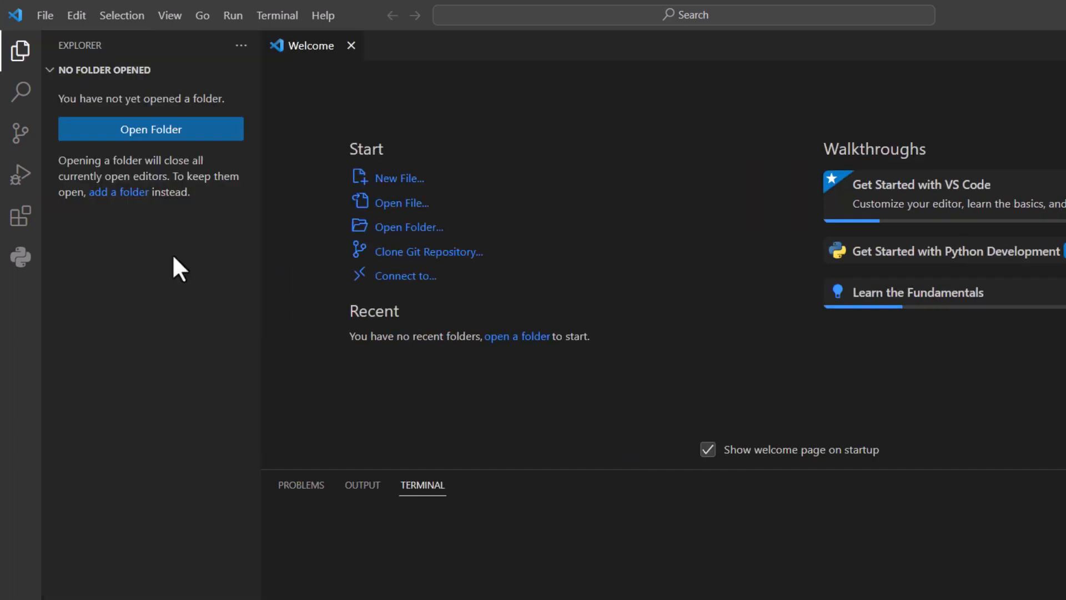
- Search the Visual Studio Code extensions marketplace for python and review the details of Microsoft's Python extension
click(22, 225)
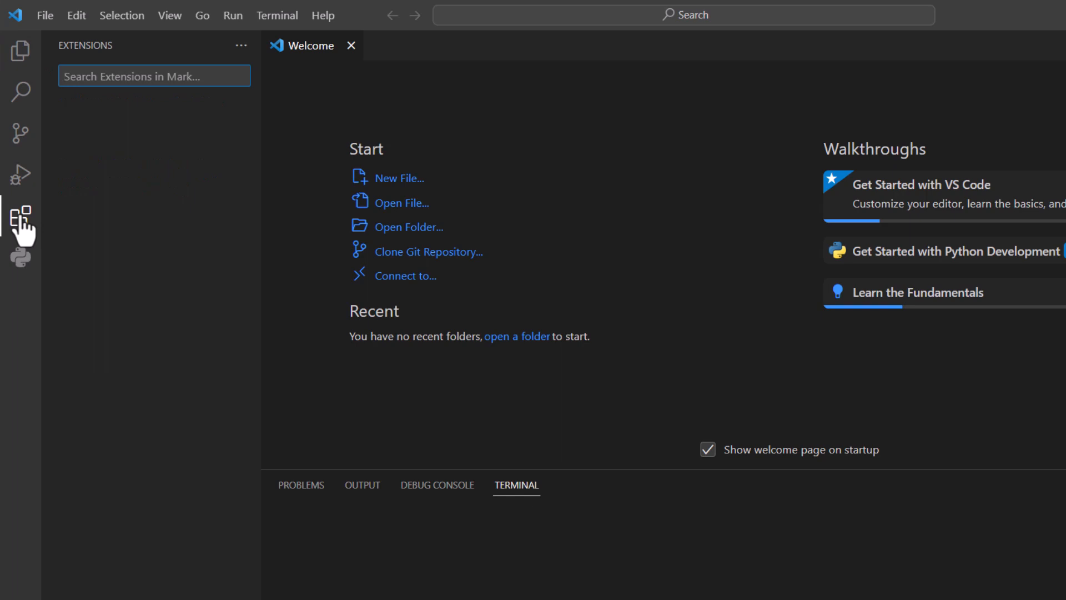
text(py)
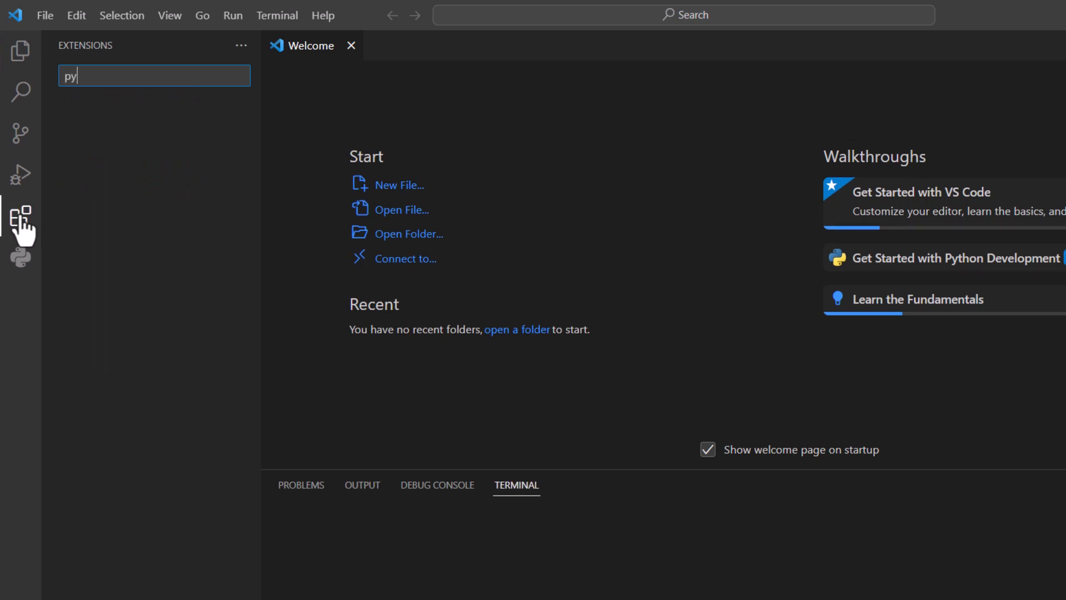
text(thon)
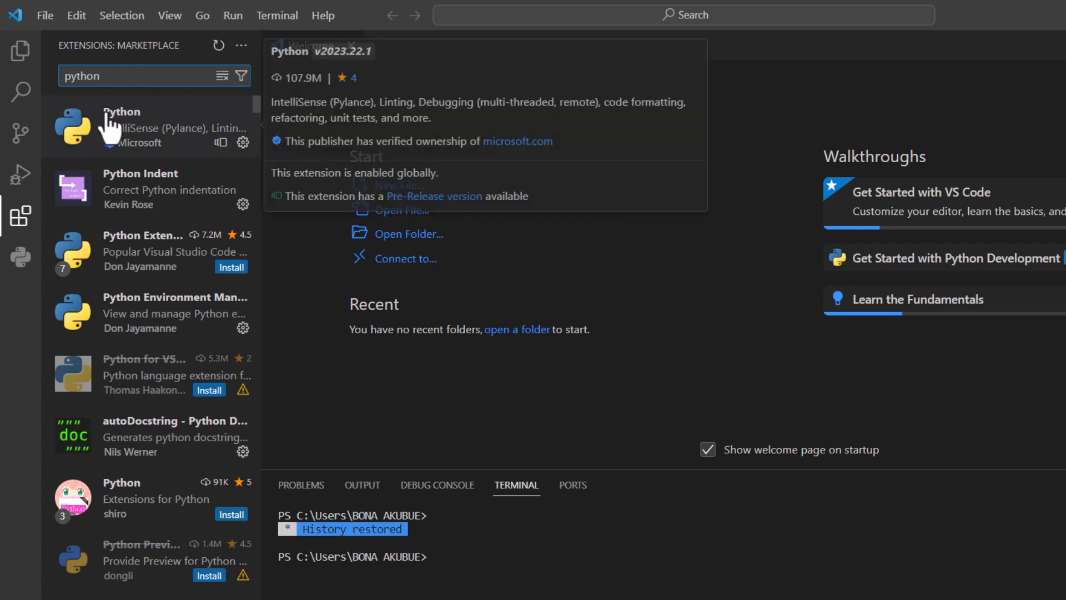
mouse_move(111, 131)
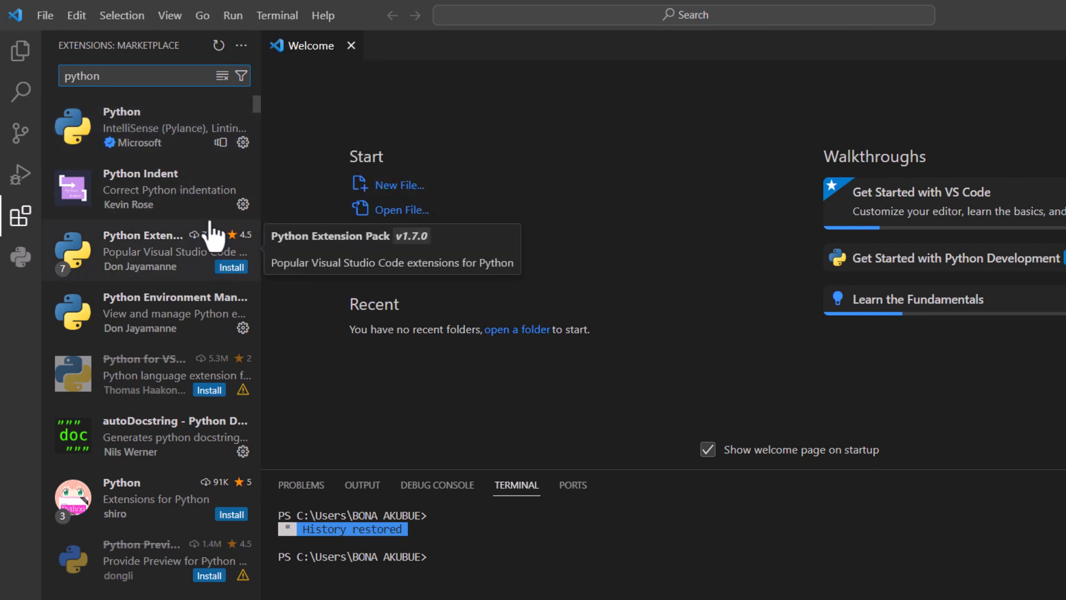
mouse_move(222, 120)
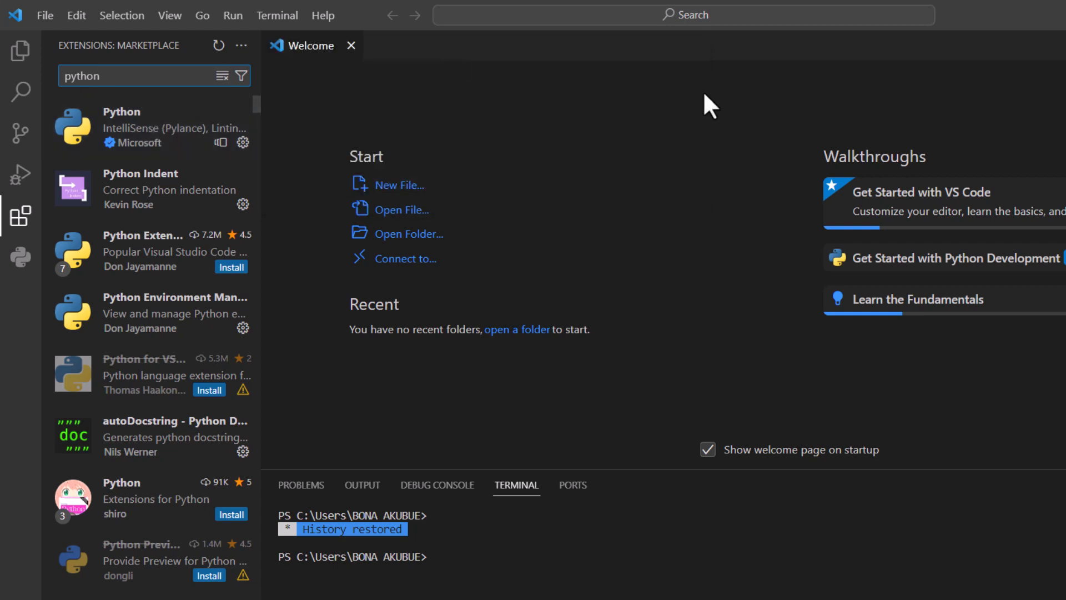
click(737, 122)
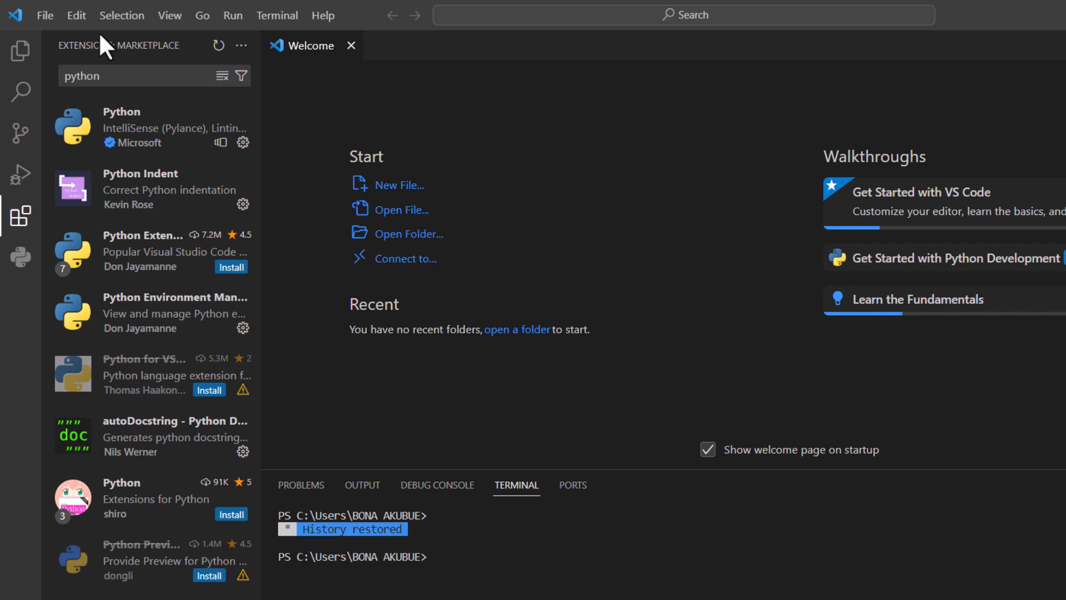
- Create a new untitled file of the Python File type
click(47, 14)
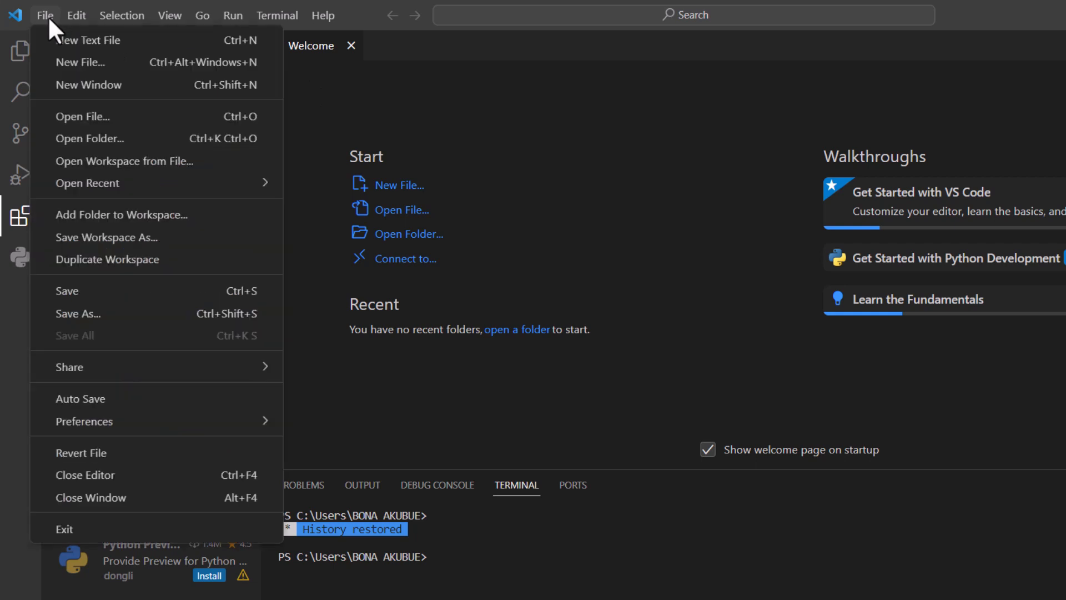
click(74, 62)
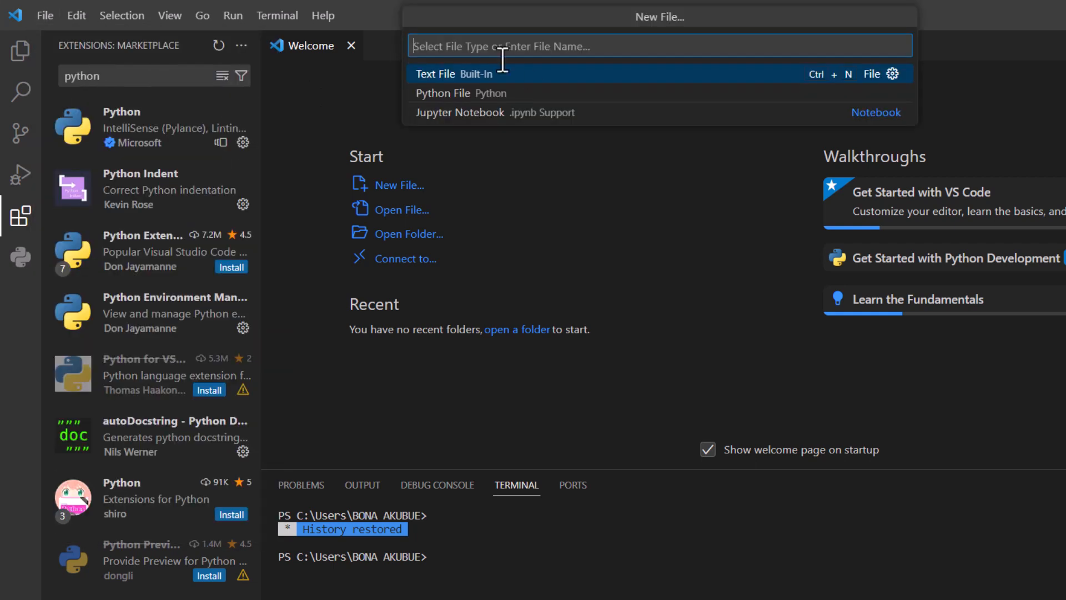
click(498, 107)
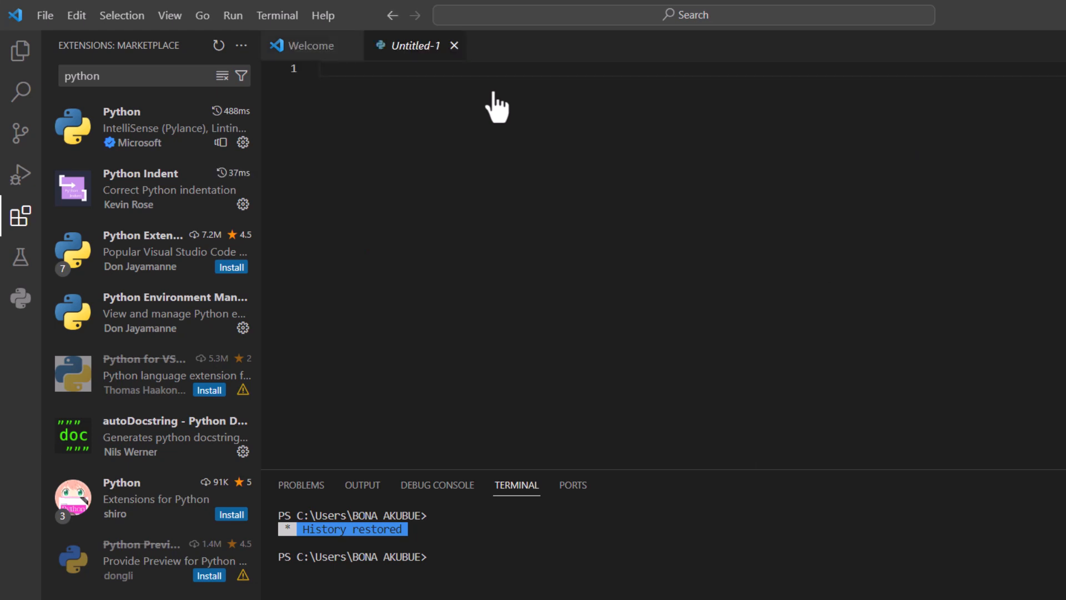
- Save the new Python file as ex.py in the Documents folder
click(47, 17)
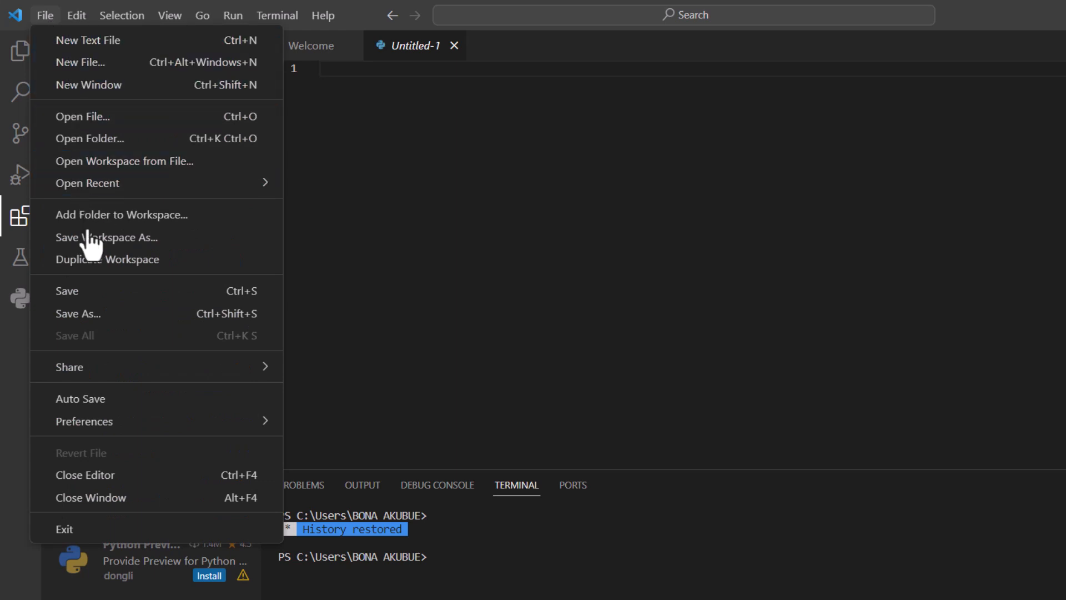
click(106, 321)
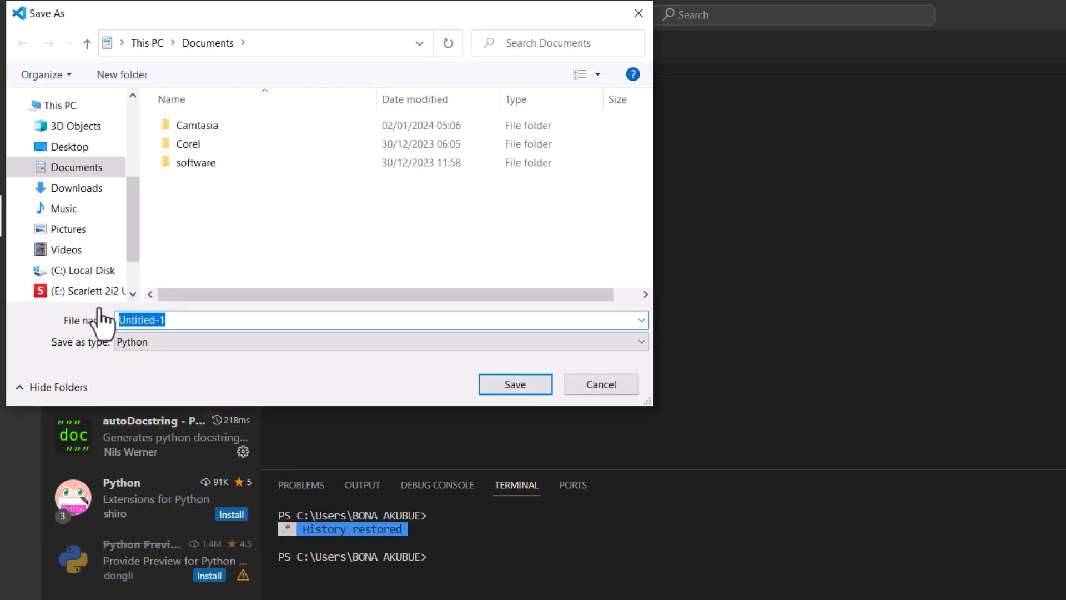
text(e)
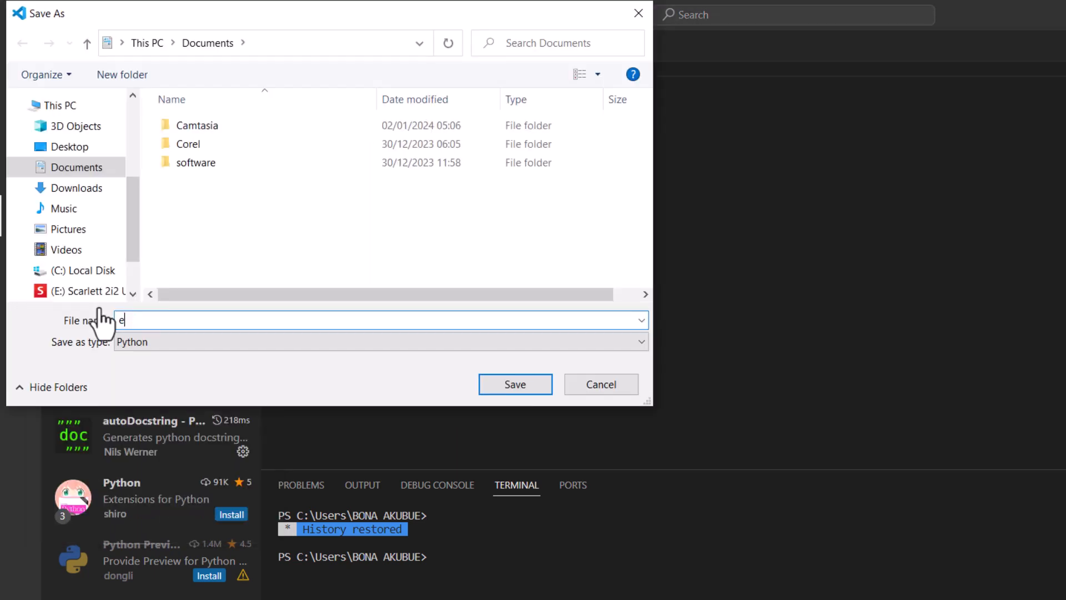
text(x.puy)
key(BackSpace)
key(BackSpace)
key(BackSpace)
text(py)
click(501, 382)
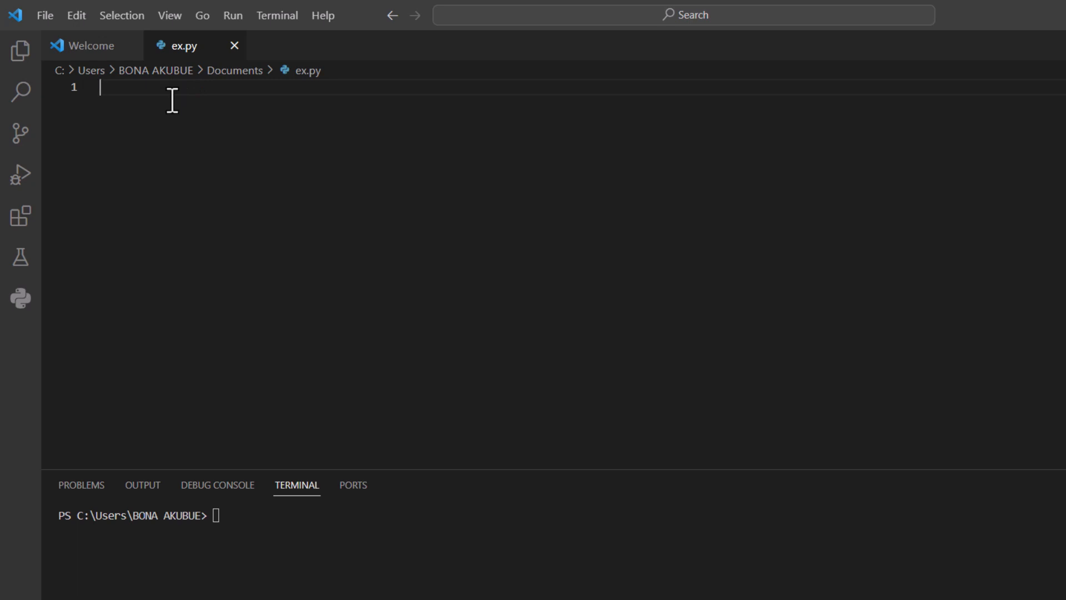
- Write print('hello world') on line 1 of ex.py and run the file, highlighting its output line in the terminal
text(print('he)
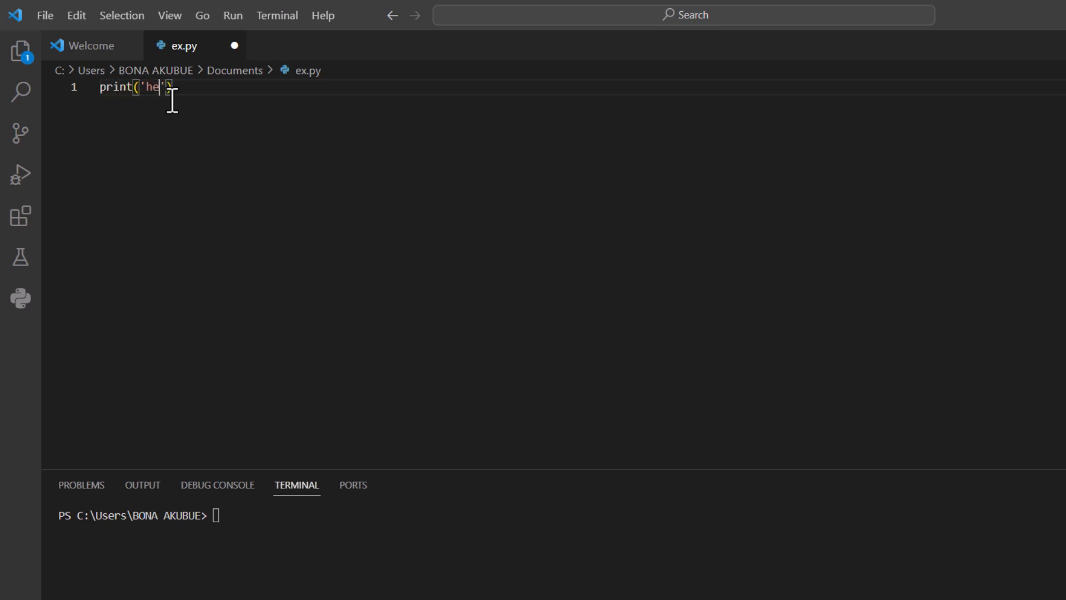
text(llo world)
click(284, 148)
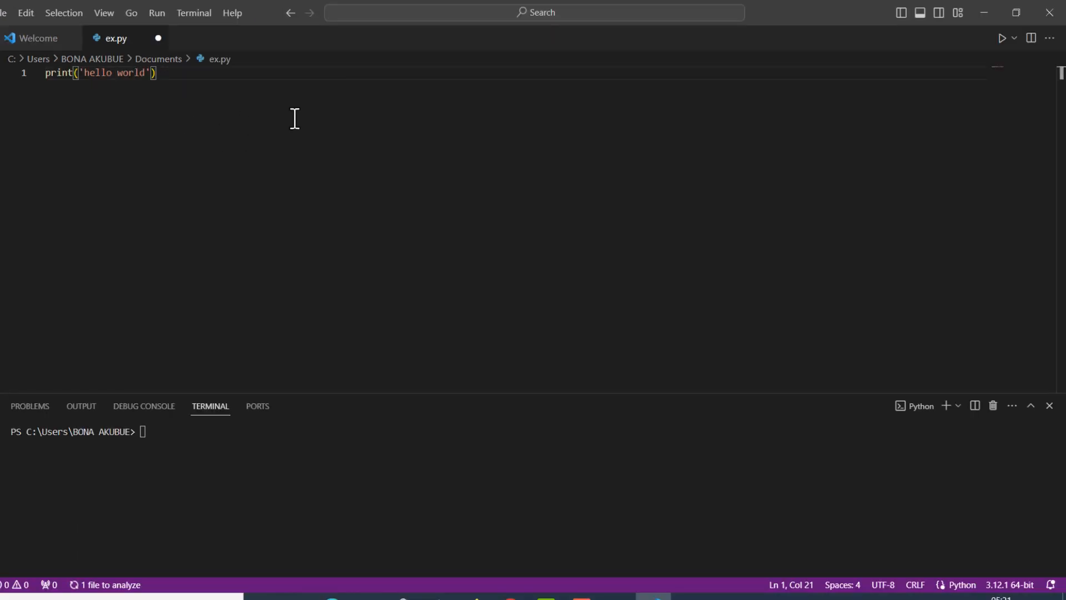
click(1003, 40)
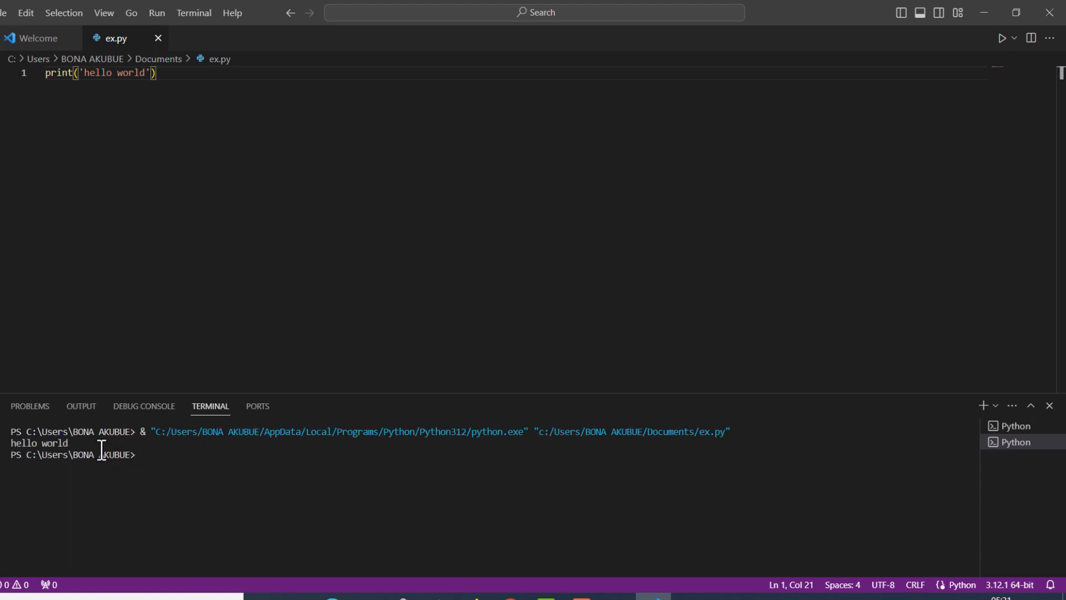
drag(78, 442, 10, 449)
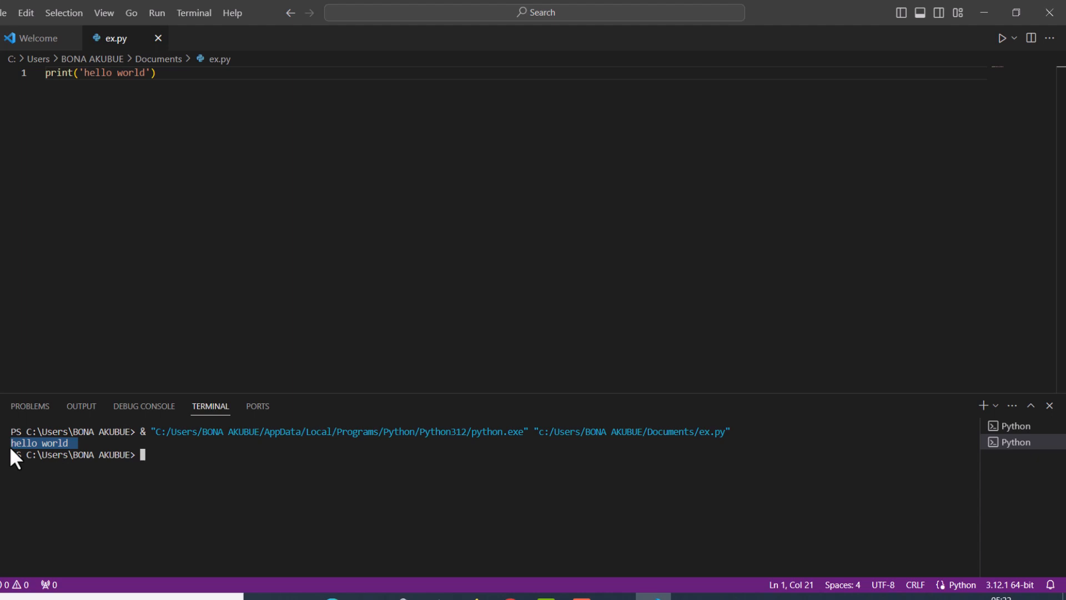